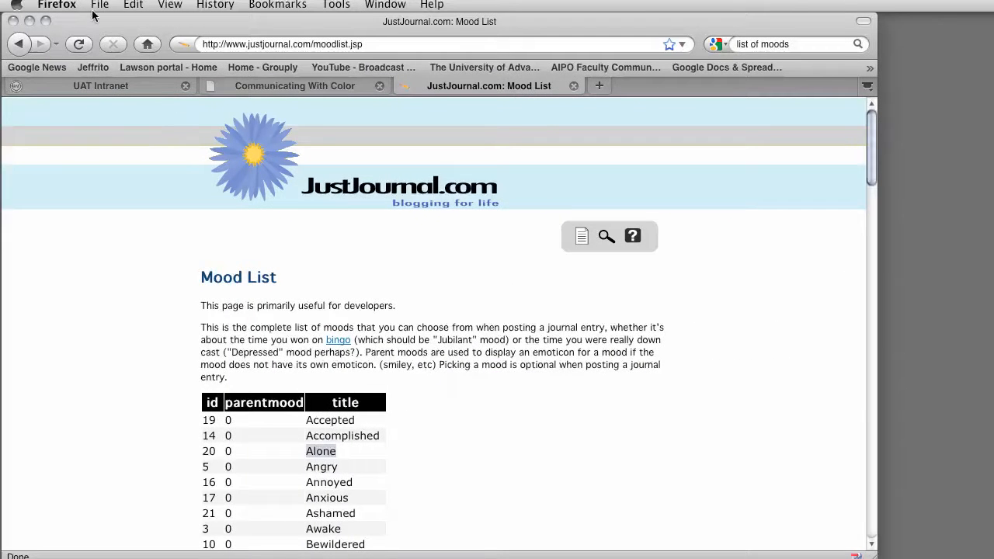
- Switch from the browser to Photoshop, examine the compositions Firefoxscreenshots002.jpg through Firefoxscreenshots005.jpg, and return to the Untitled-2 document
{"action": "left_click_drag", "start_coordinate": [97, 21], "coordinate": [990, 409]}
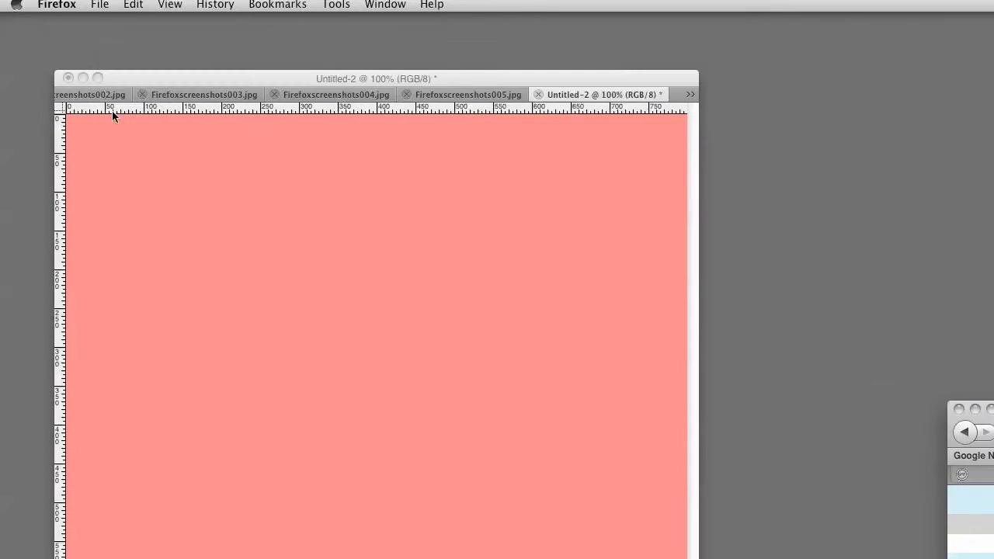
{"action": "left_click", "coordinate": [88, 92]}
{"action": "left_click", "coordinate": [87, 92]}
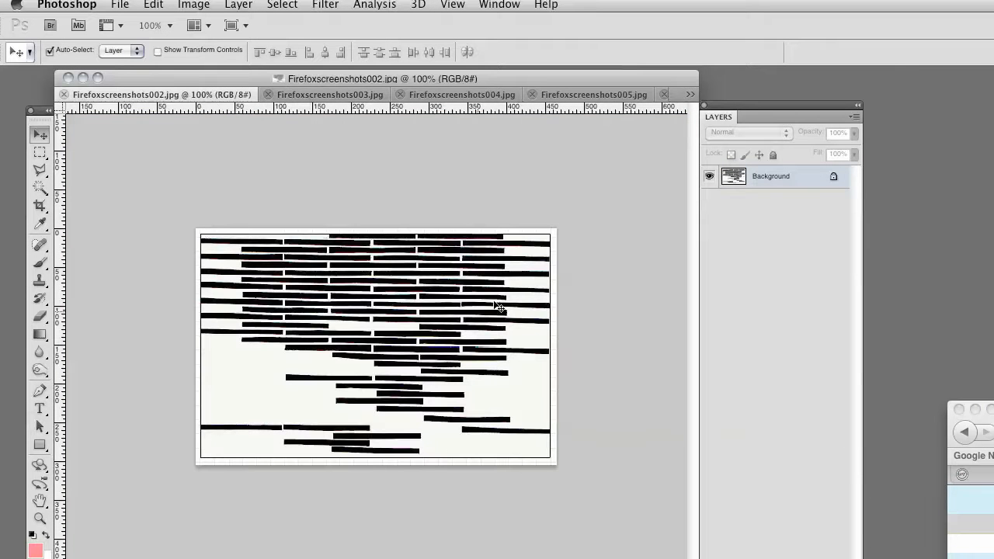
{"action": "left_click", "coordinate": [316, 96]}
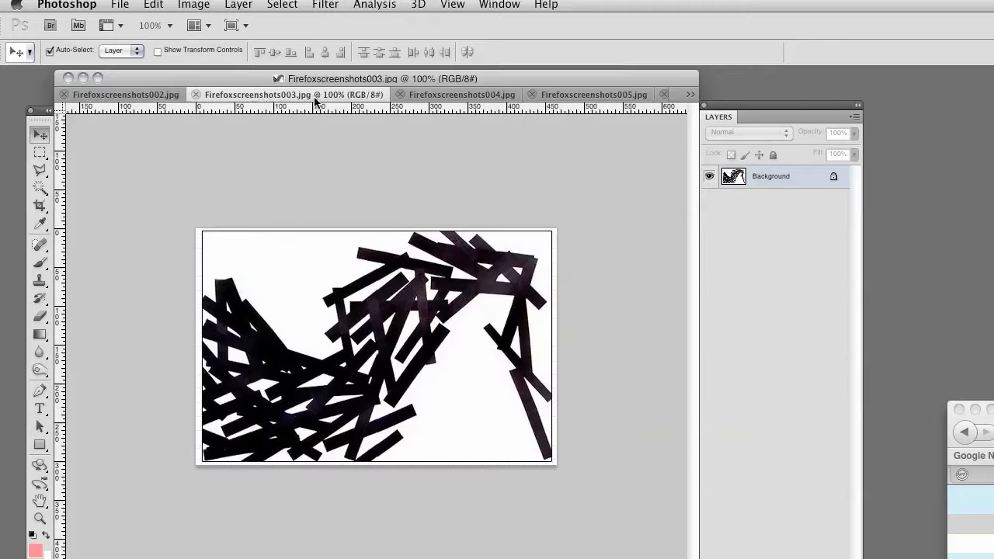
{"action": "left_click", "coordinate": [443, 95]}
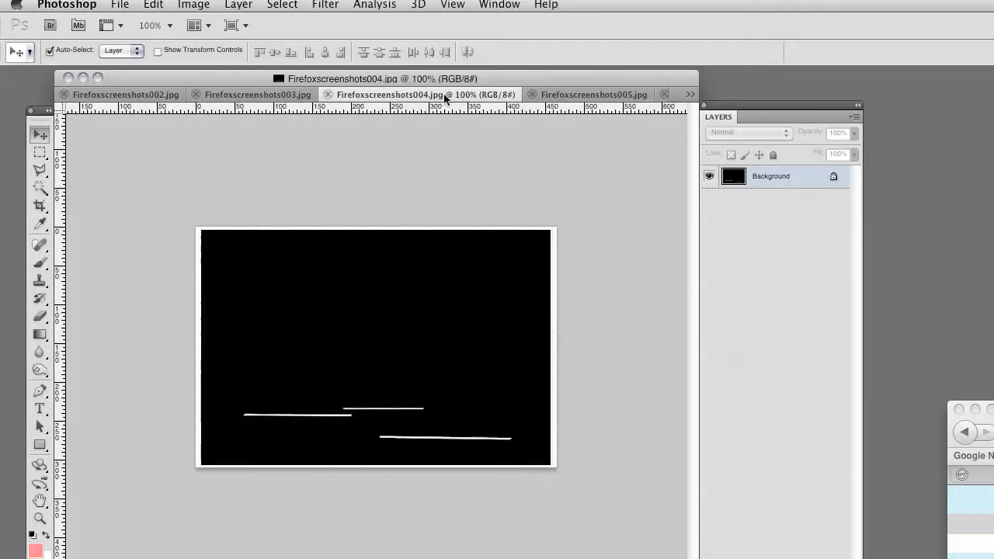
{"action": "left_click", "coordinate": [559, 94]}
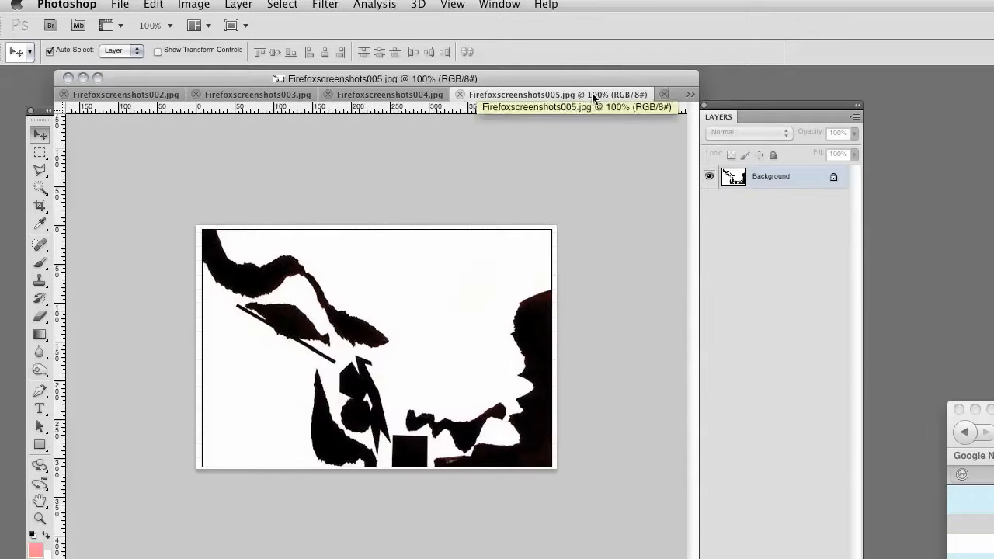
{"action": "left_click", "coordinate": [688, 94]}
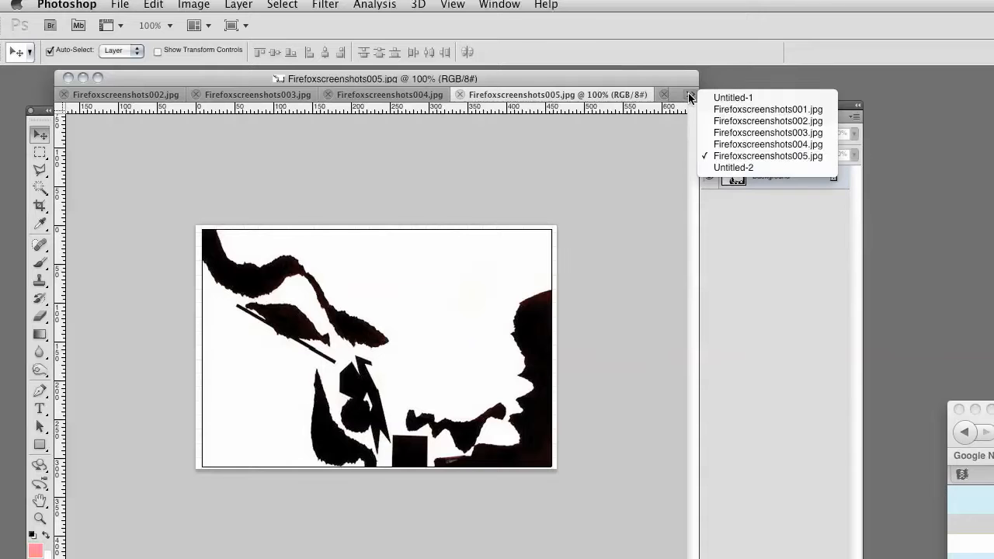
{"action": "left_click", "coordinate": [569, 191]}
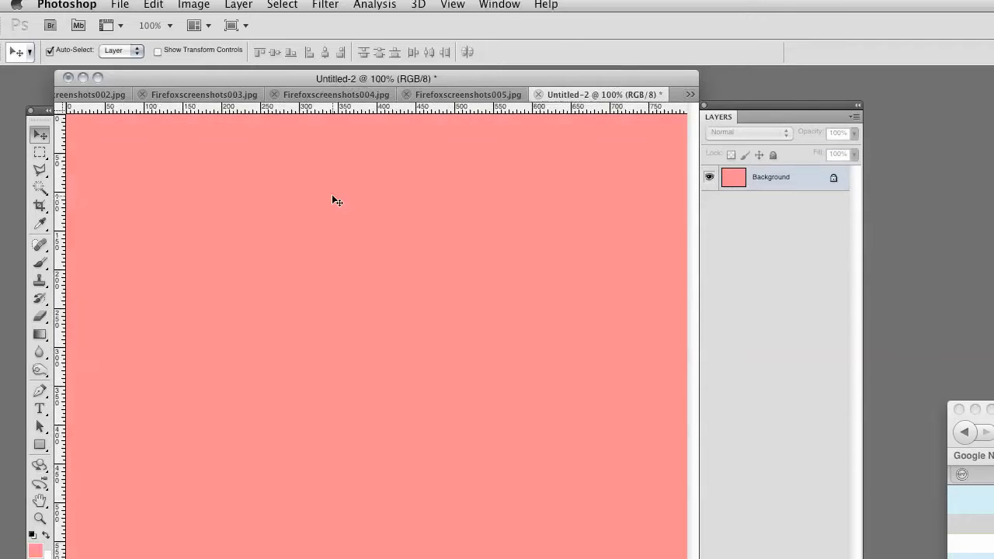
- Set the Rectangle tool's fill to red and draw a square about 85 px wide near the pink canvas's upper-left corner
{"action": "left_click", "coordinate": [40, 444]}
{"action": "left_click", "coordinate": [451, 51]}
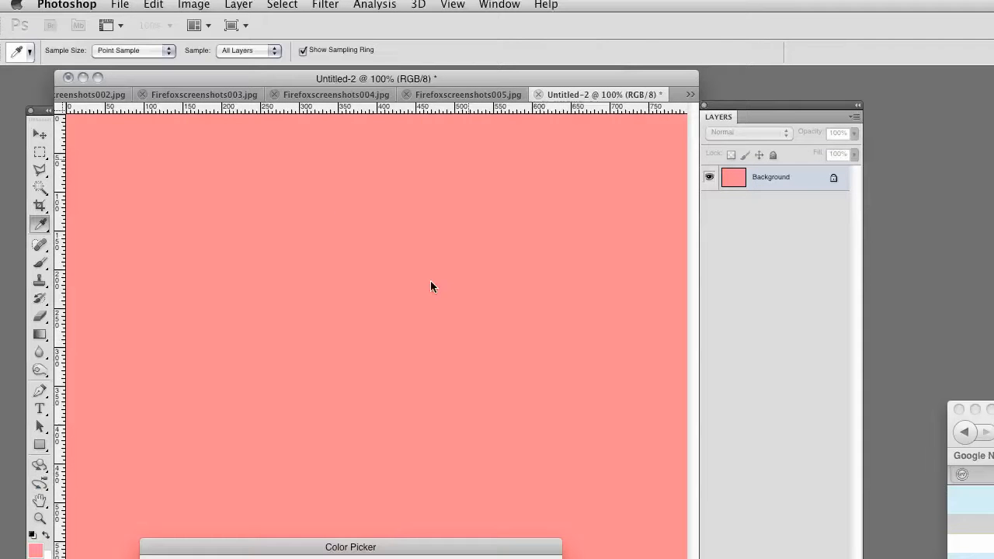
{"action": "key", "text": "Return"}
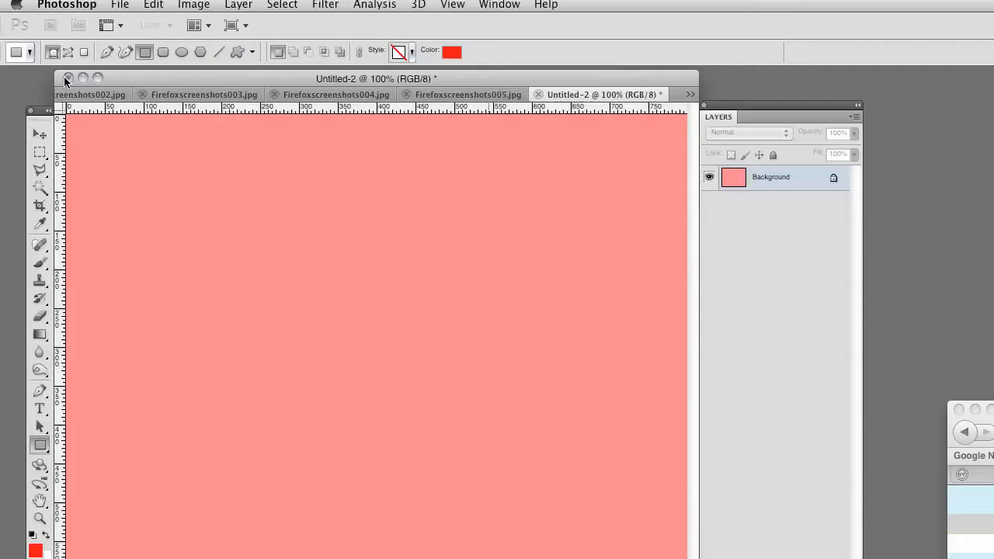
{"action": "left_click_drag", "start_coordinate": [88, 135], "coordinate": [137, 271]}
- Duplicate the red square three times straight down to form an evenly spaced column of four squares
{"action": "key", "text": "v"}
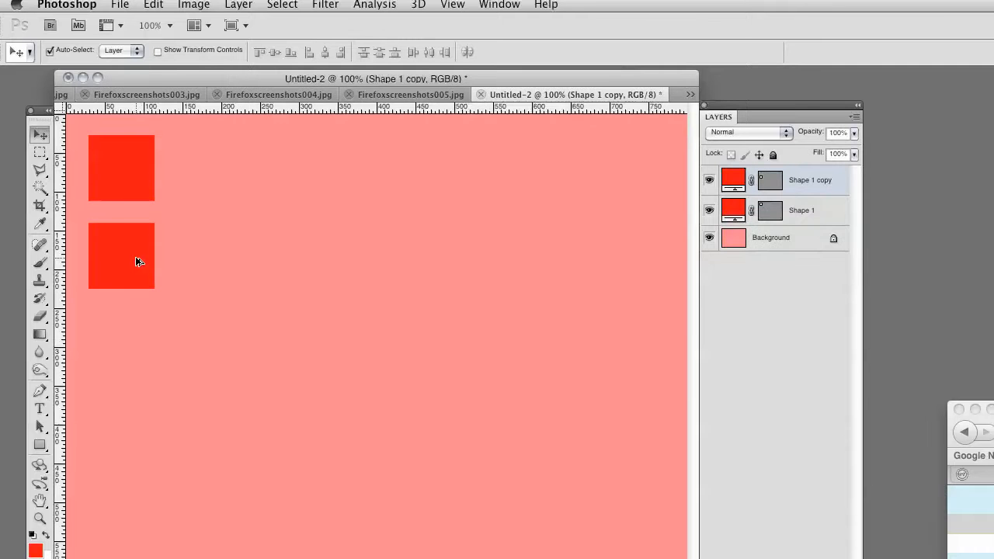
{"action": "left_click", "coordinate": [141, 330]}
{"action": "left_click", "coordinate": [837, 296]}
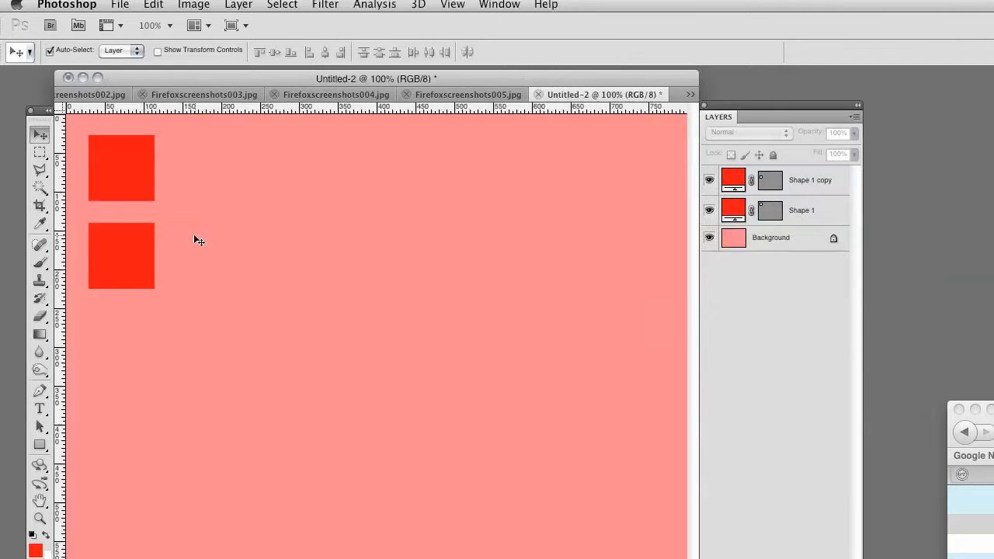
{"action": "left_click_drag", "start_coordinate": [115, 262], "coordinate": [113, 348]}
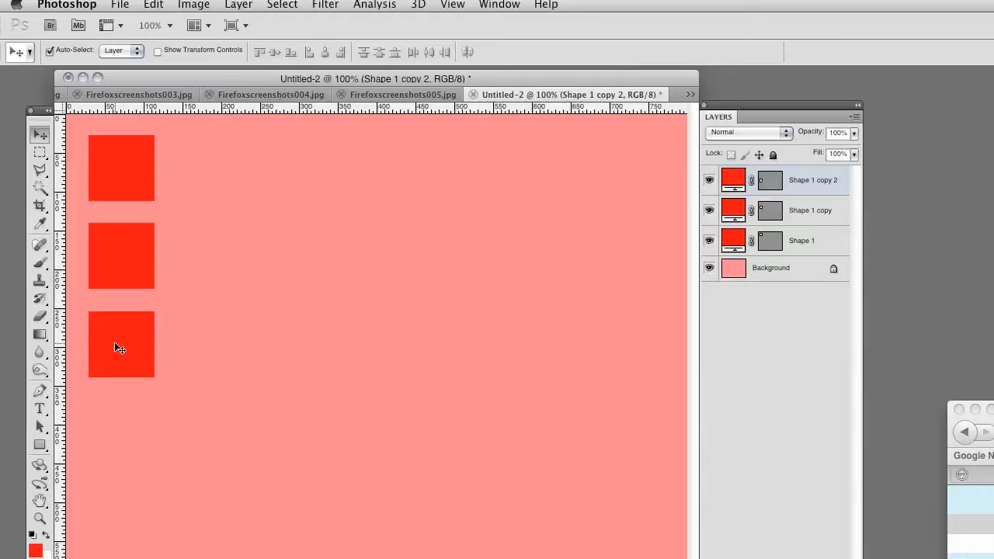
{"action": "left_click_drag", "start_coordinate": [115, 343], "coordinate": [118, 436]}
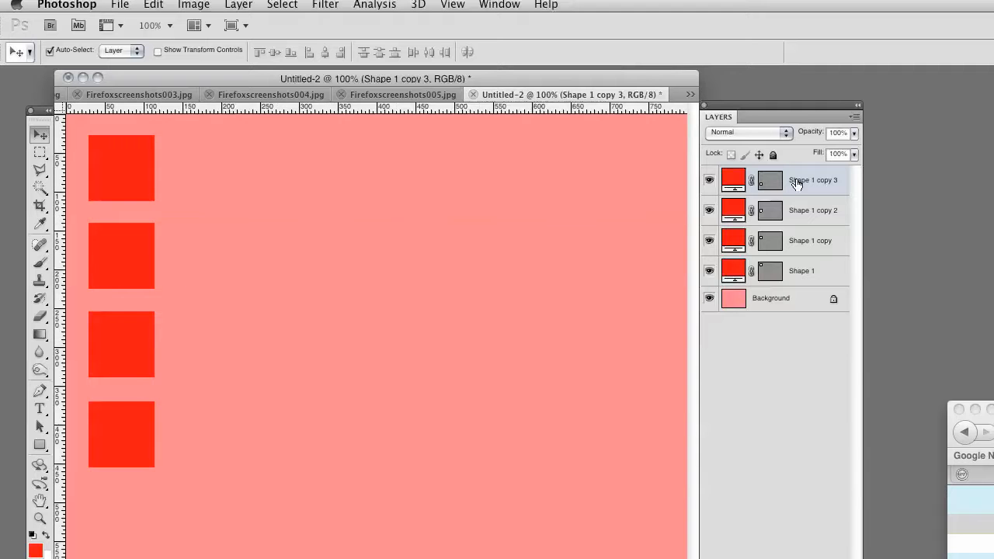
- Select the four red square layers and merge them into a single layer
{"action": "left_click", "coordinate": [808, 272], "text": "shift"}
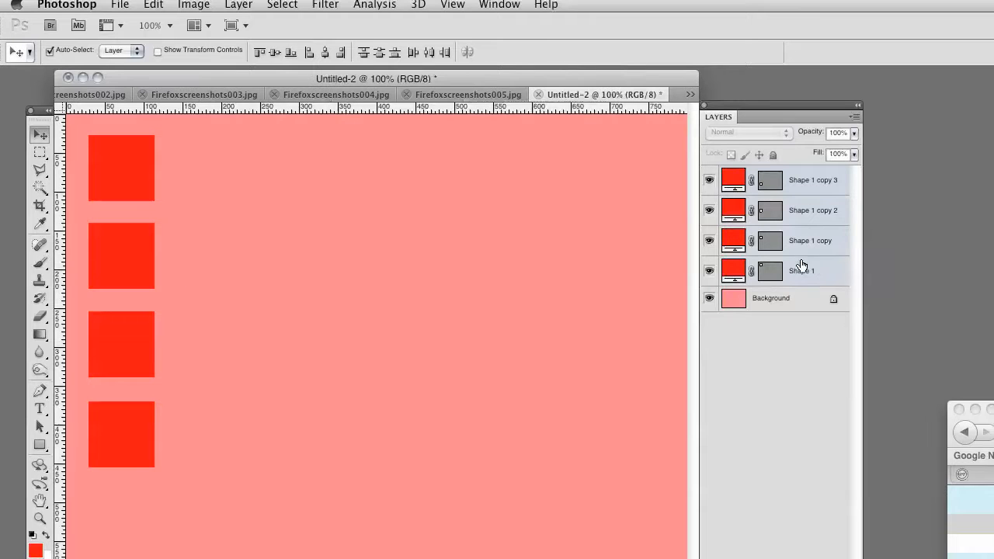
{"action": "right_click", "coordinate": [805, 272]}
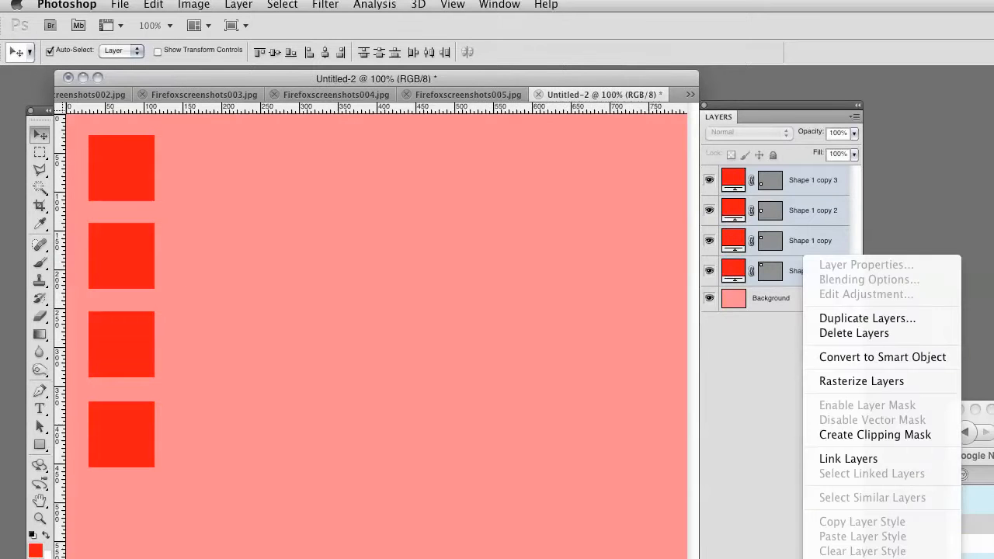
{"action": "left_click", "coordinate": [513, 443]}
{"action": "key", "text": "super+e"}
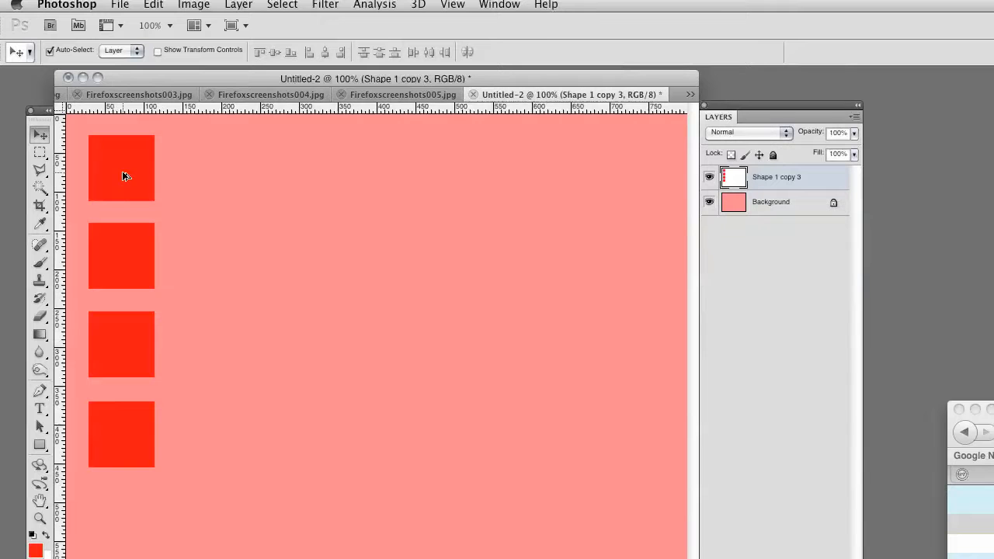
- Duplicate the column of squares four times across to make five even columns, and merge all columns into one layer
{"action": "left_click_drag", "start_coordinate": [122, 176], "coordinate": [480, 178]}
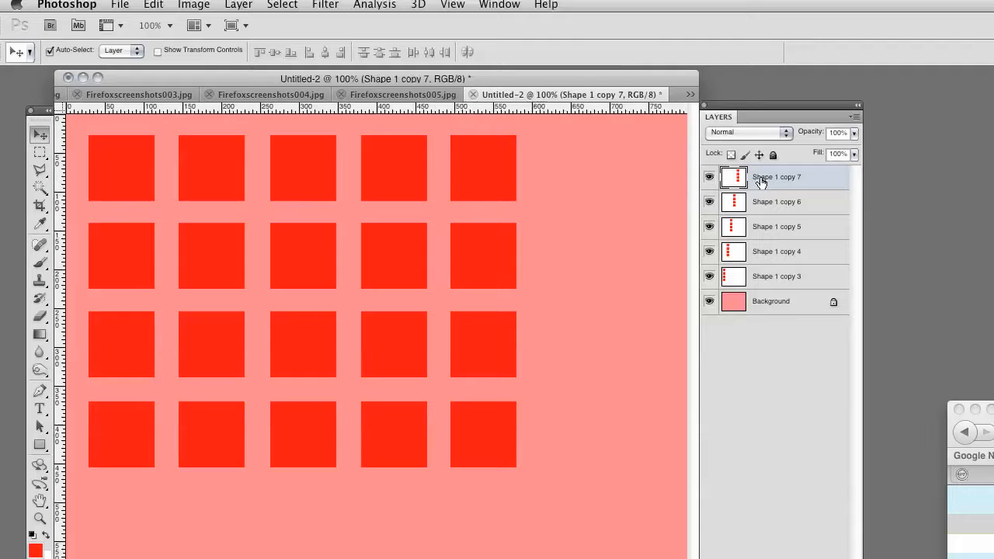
{"action": "left_click", "coordinate": [774, 277], "text": "shift"}
{"action": "right_click", "coordinate": [771, 271]}
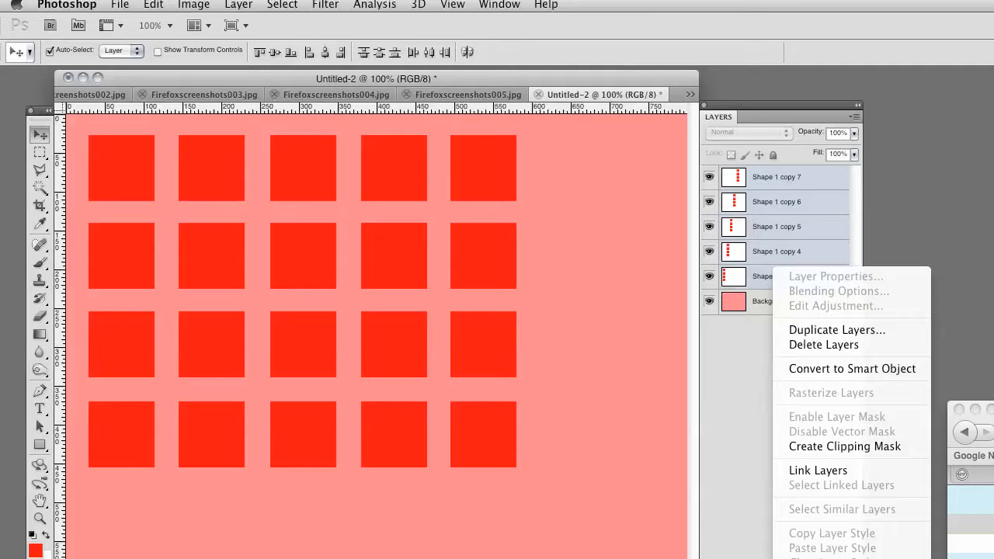
{"action": "left_click", "coordinate": [815, 558]}
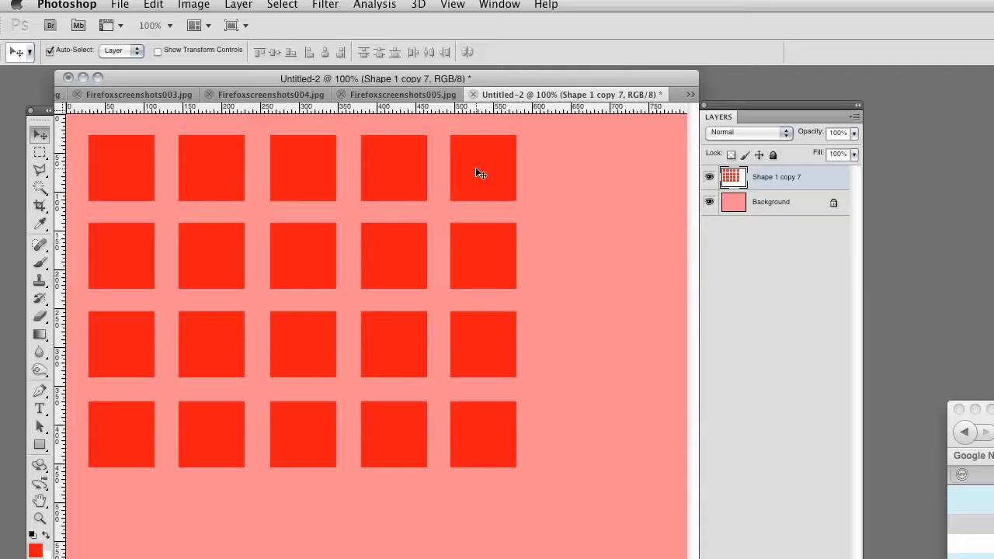
- Duplicate the grid of squares and scale the copy to about 110 px wide beside the bottom row's right end
{"action": "left_click_drag", "start_coordinate": [475, 167], "coordinate": [509, 196]}
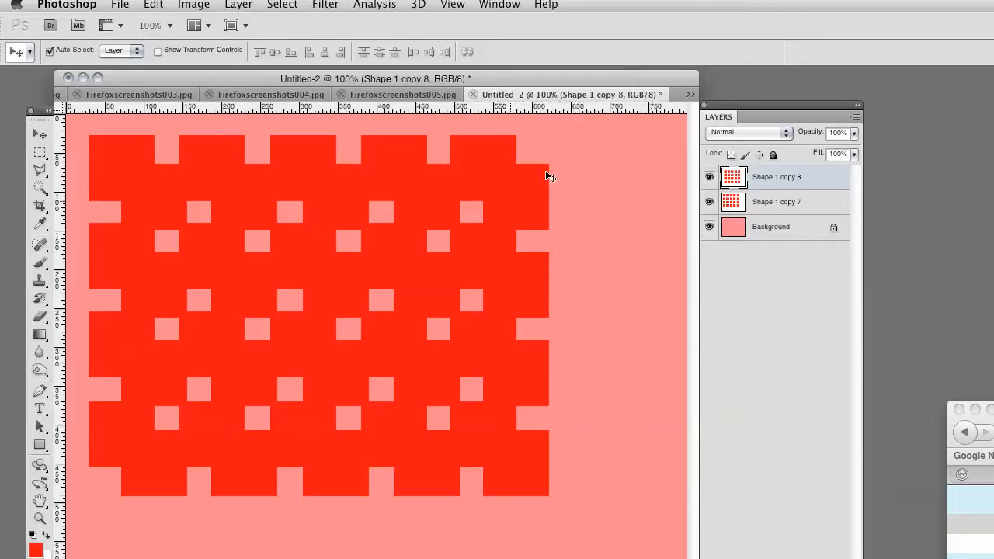
{"action": "key", "text": "ctrl+t"}
{"action": "left_click_drag", "start_coordinate": [553, 163], "coordinate": [624, 419]}
{"action": "key", "text": "Return"}
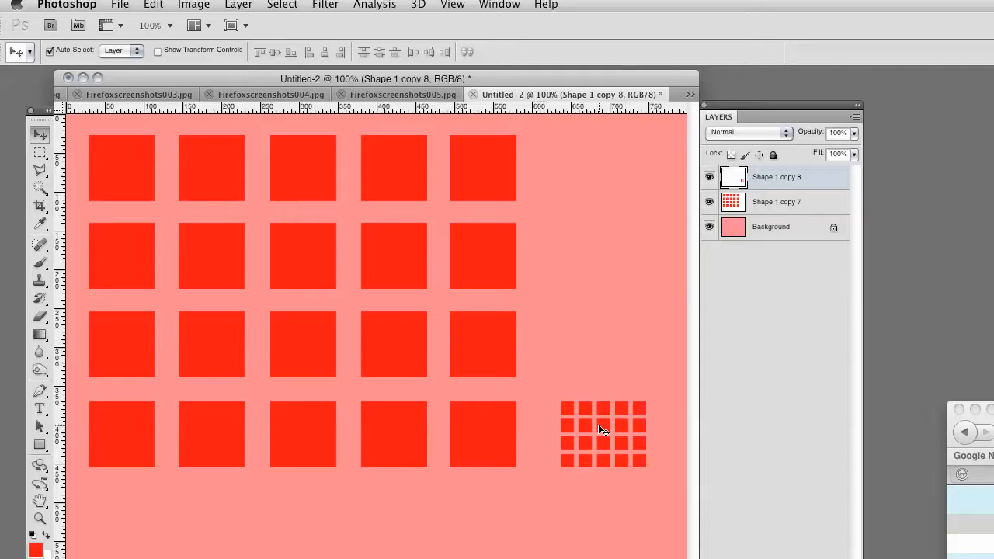
{"action": "mouse_move", "coordinate": [599, 429]}
{"action": "left_mouse_down"}
{"action": "mouse_move", "coordinate": [590, 429]}
{"action": "mouse_move", "coordinate": [613, 429]}
{"action": "mouse_move", "coordinate": [596, 428]}
{"action": "left_mouse_up"}
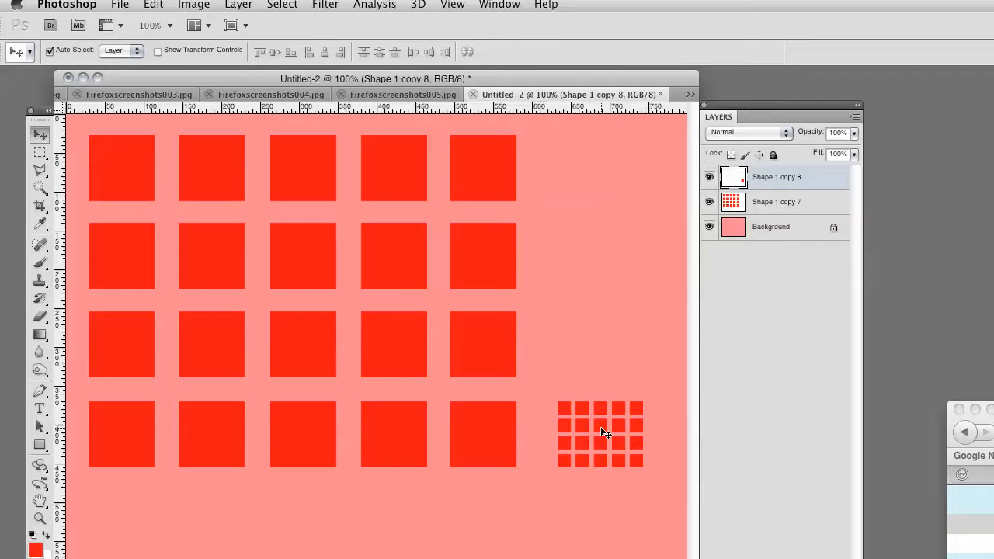
- Reset the colors to black and white, fill the full-width strip below the squares with white, and deselect
{"action": "left_click", "coordinate": [39, 152]}
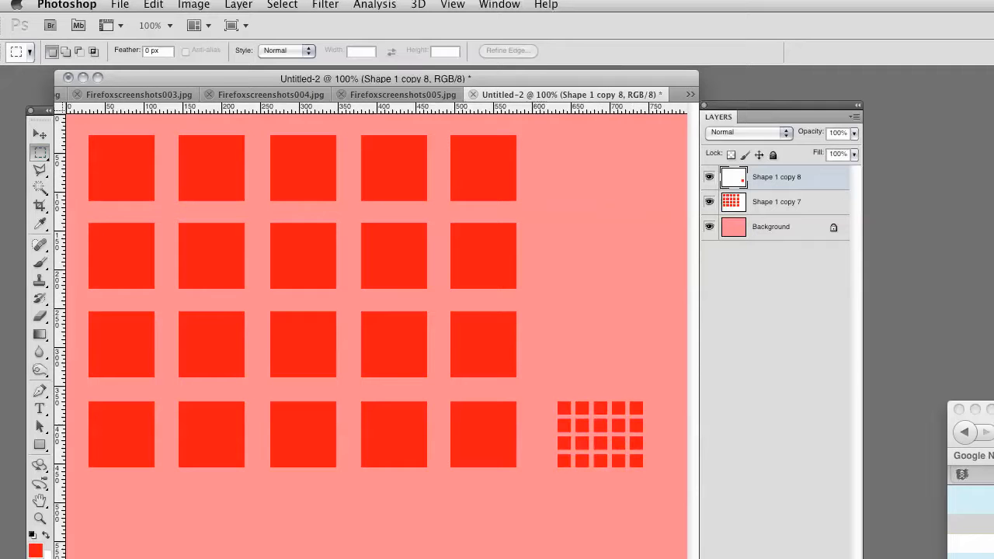
{"action": "left_click", "coordinate": [32, 533]}
{"action": "left_click_drag", "start_coordinate": [256, 77], "coordinate": [257, 74]}
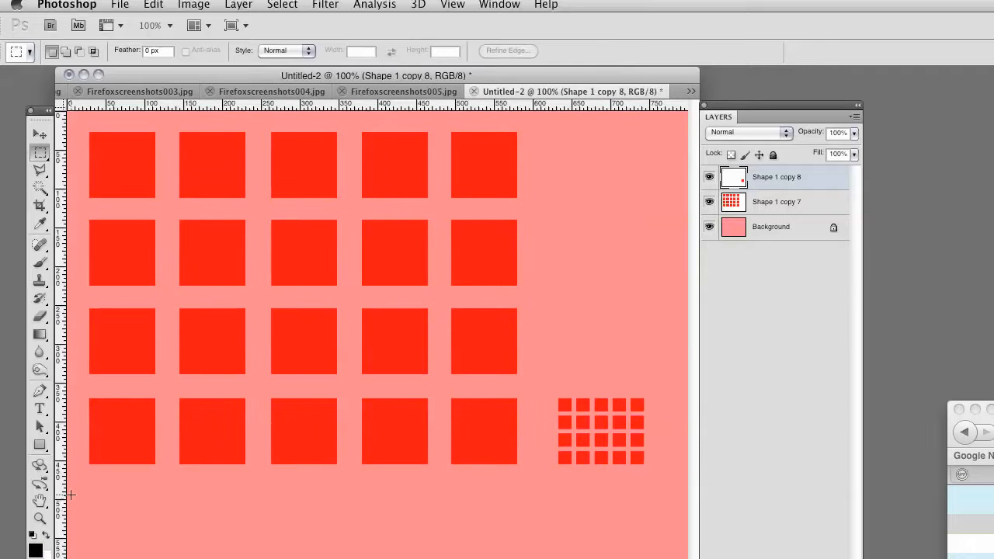
{"action": "left_click_drag", "start_coordinate": [69, 494], "coordinate": [687, 558]}
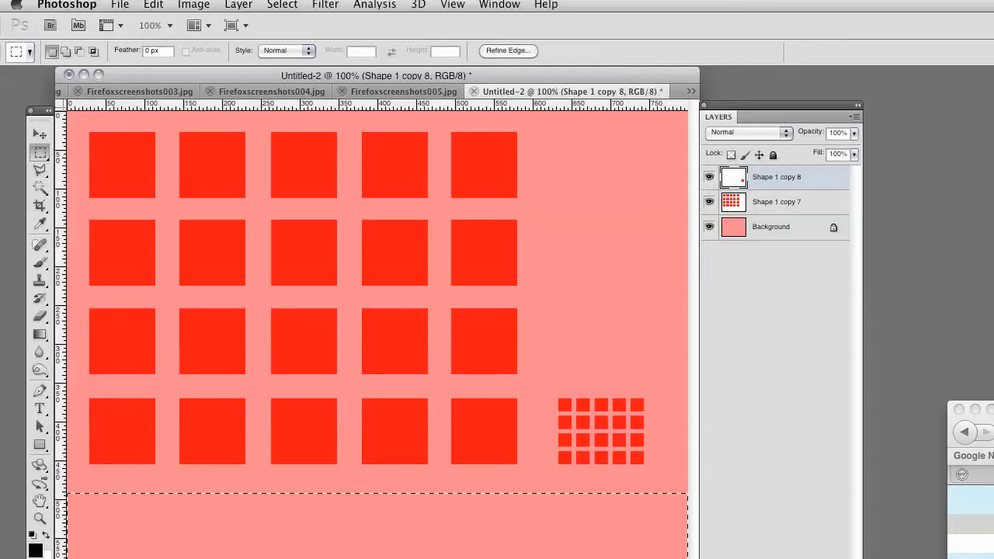
{"action": "key", "text": "super+BackSpace"}
{"action": "key", "text": "super+d"}
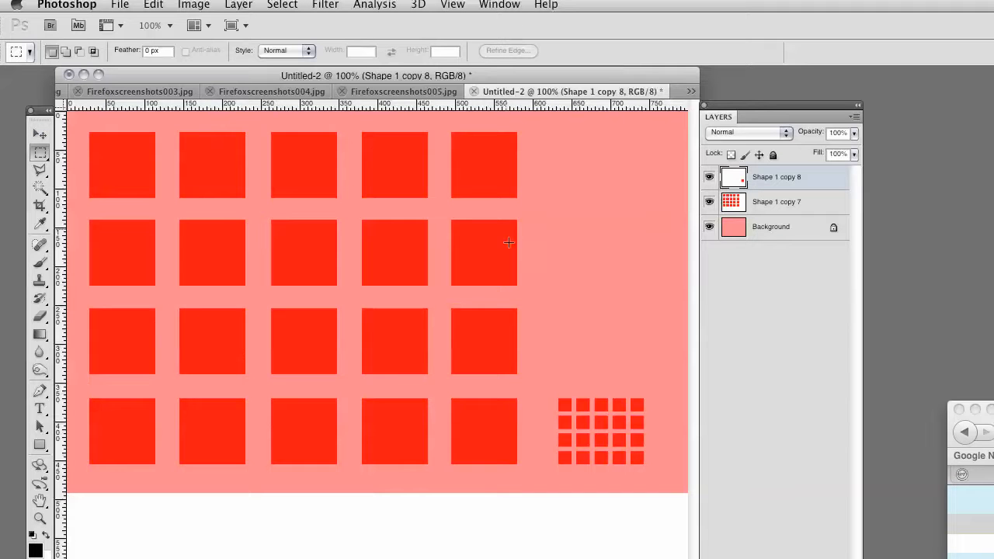
- Open Hue/Saturation for the small grid's layer and try saturation +14 with lightness +46
{"action": "left_click", "coordinate": [39, 136]}
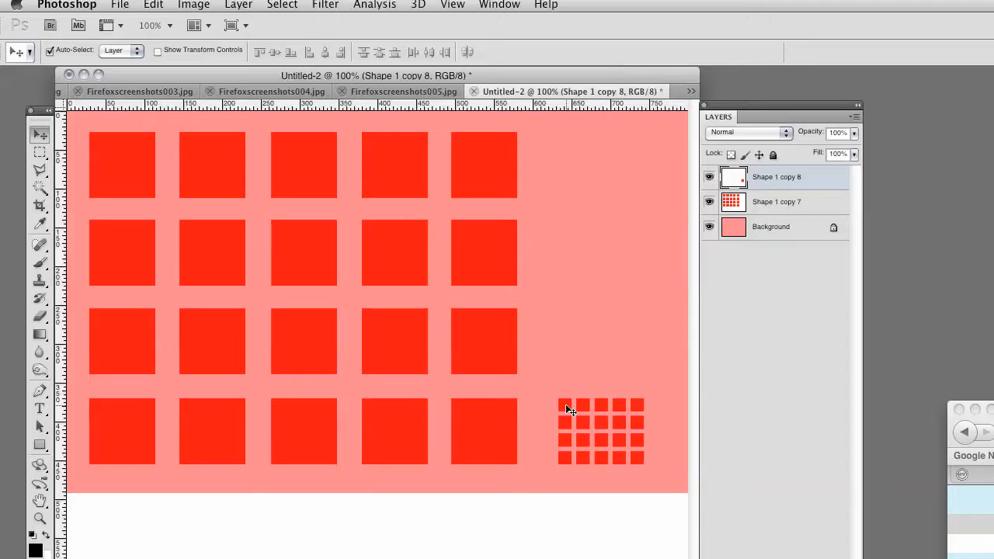
{"action": "key", "text": "super+u"}
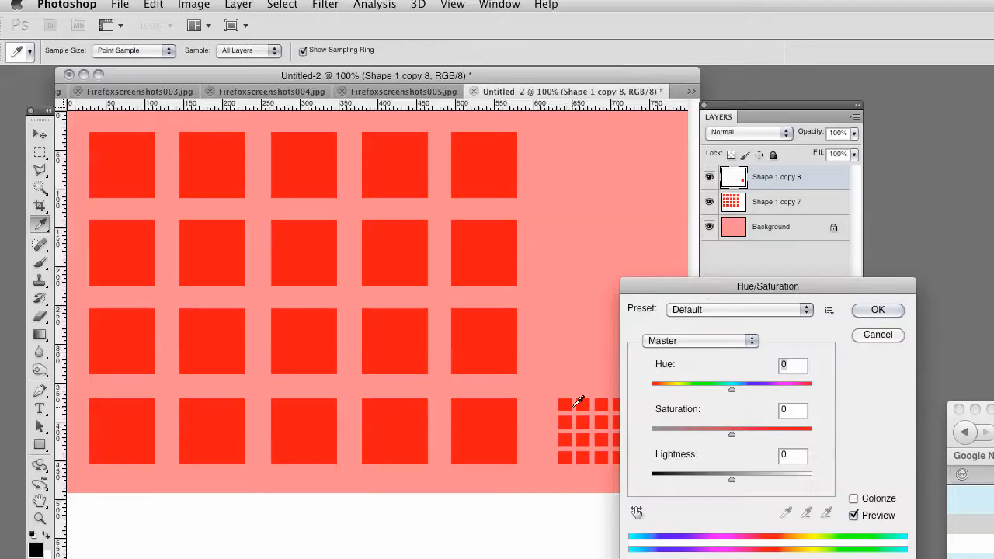
{"action": "left_click_drag", "start_coordinate": [707, 290], "coordinate": [280, 303]}
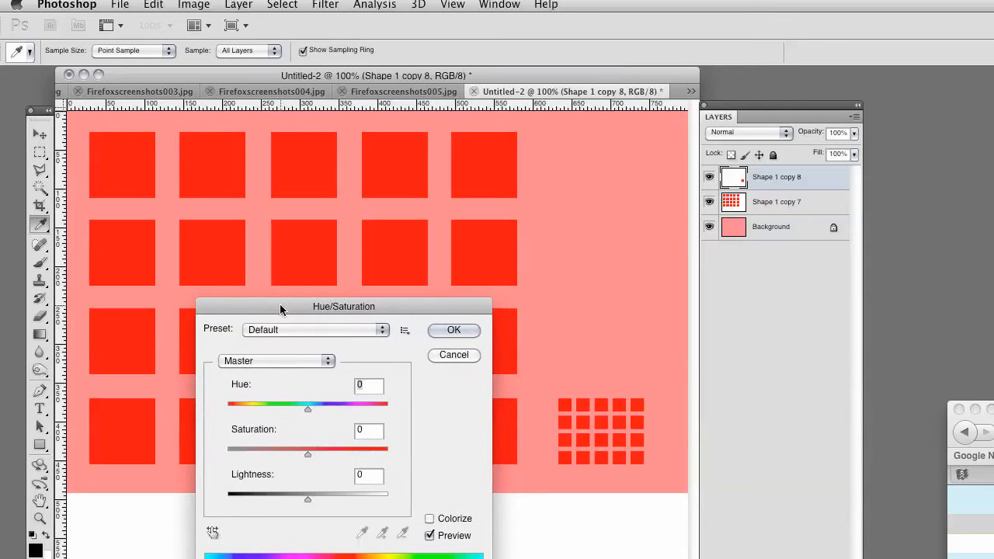
{"action": "left_click_drag", "start_coordinate": [306, 451], "coordinate": [219, 452]}
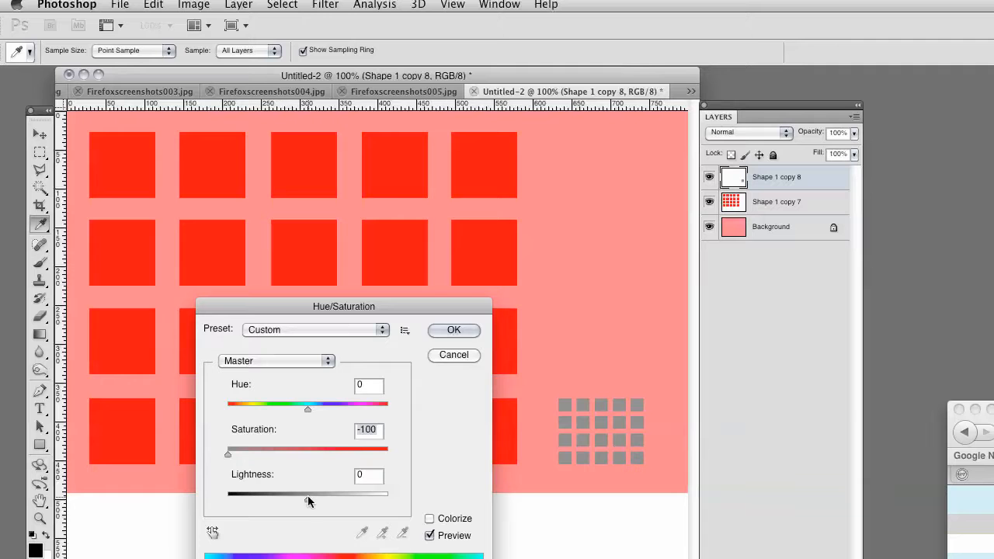
{"action": "left_click_drag", "start_coordinate": [307, 496], "coordinate": [344, 497]}
{"action": "left_click_drag", "start_coordinate": [226, 450], "coordinate": [318, 451]}
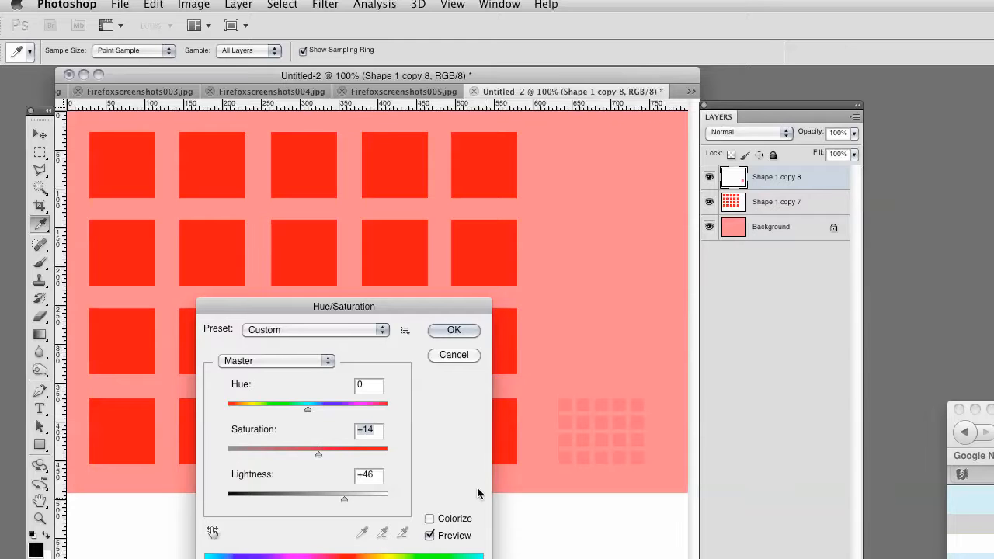
- Set the small grid's saturation to -66 and lightness to +28, and apply the adjustment
{"action": "left_click_drag", "start_coordinate": [319, 452], "coordinate": [216, 453]}
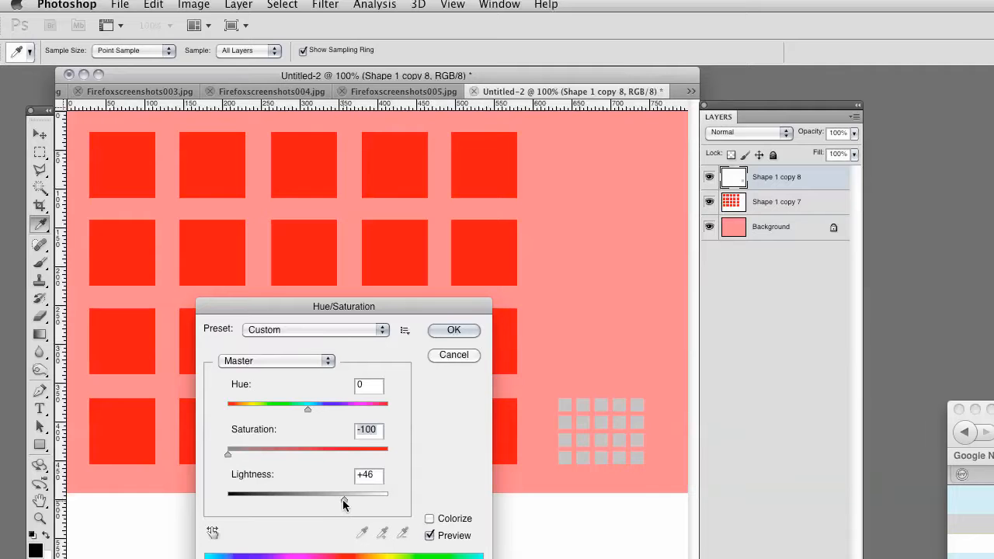
{"action": "mouse_move", "coordinate": [345, 503]}
{"action": "left_mouse_down"}
{"action": "mouse_move", "coordinate": [389, 500]}
{"action": "mouse_move", "coordinate": [219, 500]}
{"action": "mouse_move", "coordinate": [329, 500]}
{"action": "left_mouse_up"}
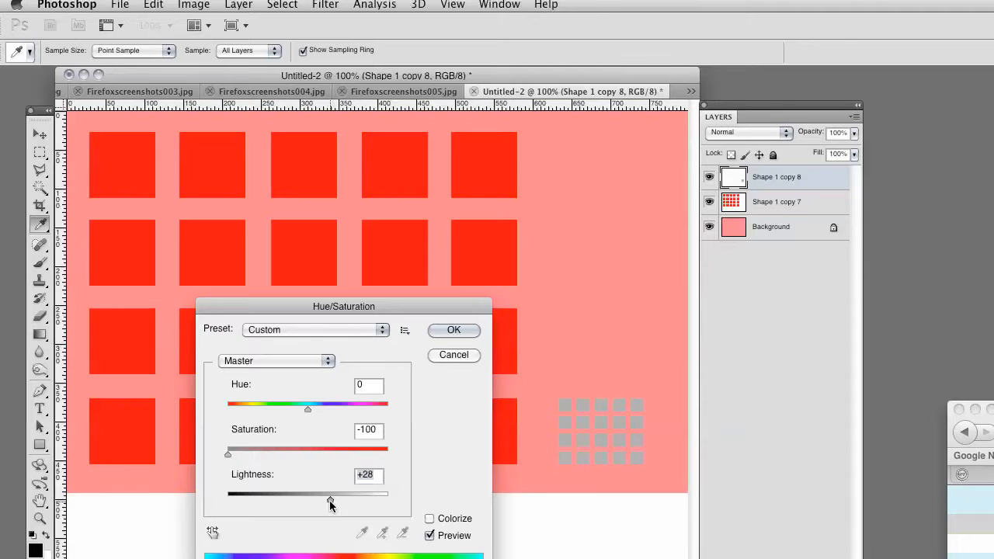
{"action": "left_click", "coordinate": [227, 454]}
{"action": "left_click_drag", "start_coordinate": [227, 454], "coordinate": [255, 452]}
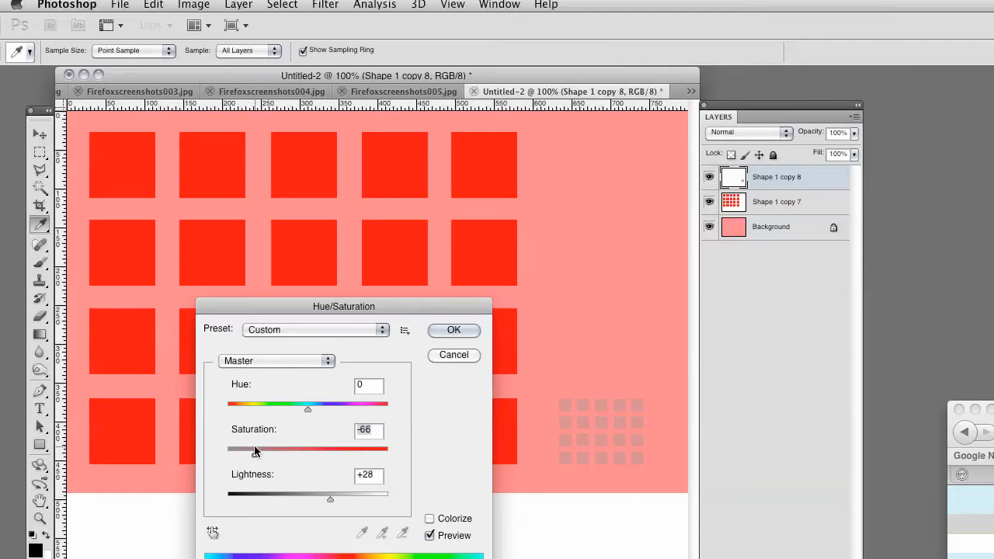
{"action": "left_click", "coordinate": [454, 331]}
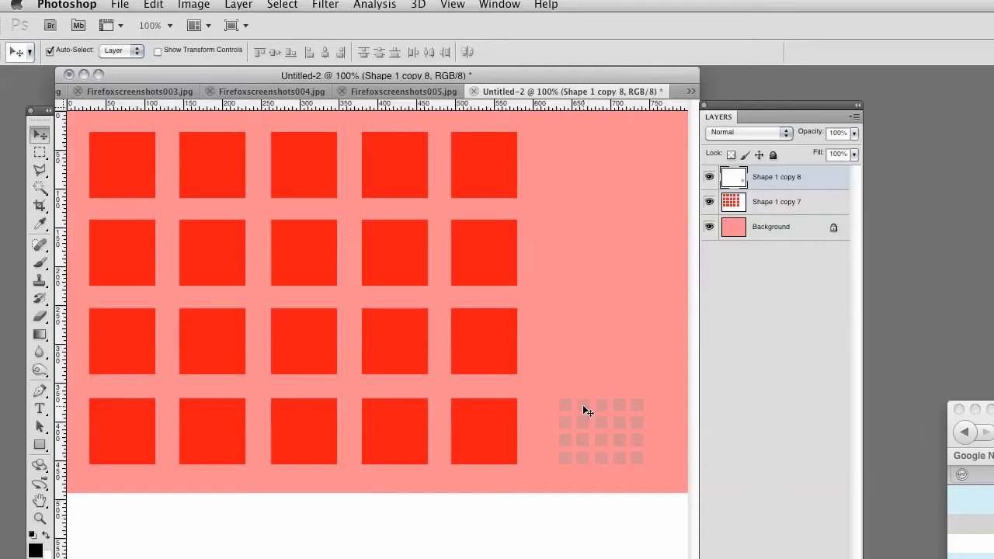
{"action": "mouse_move", "coordinate": [584, 415]}
{"action": "left_mouse_down"}
{"action": "mouse_move", "coordinate": [586, 363]}
{"action": "mouse_move", "coordinate": [582, 409]}
{"action": "left_mouse_up"}
- Select the rectangular area around the large grid, fill it with solid red on the small grid's layer, and deselect
{"action": "key", "text": "m"}
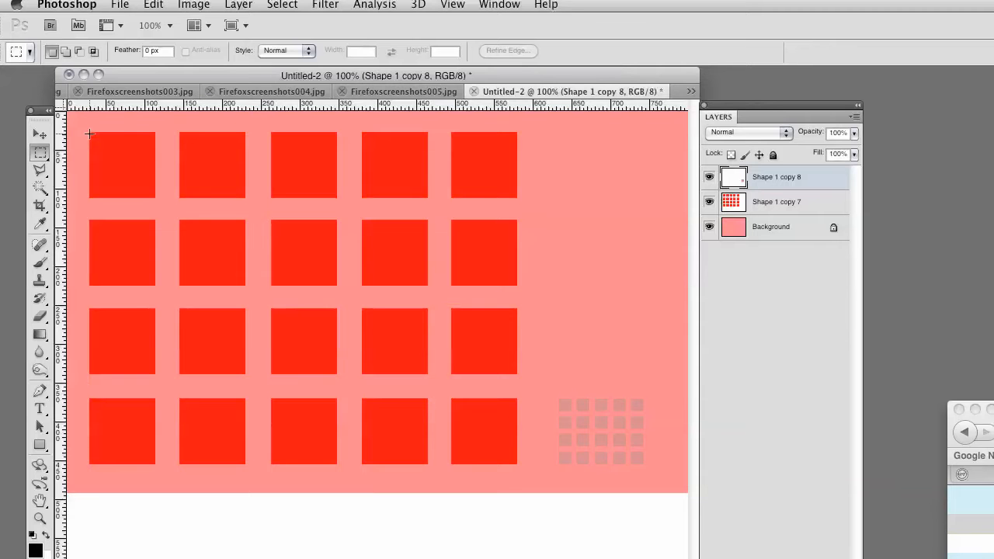
{"action": "left_click_drag", "start_coordinate": [90, 133], "coordinate": [517, 465]}
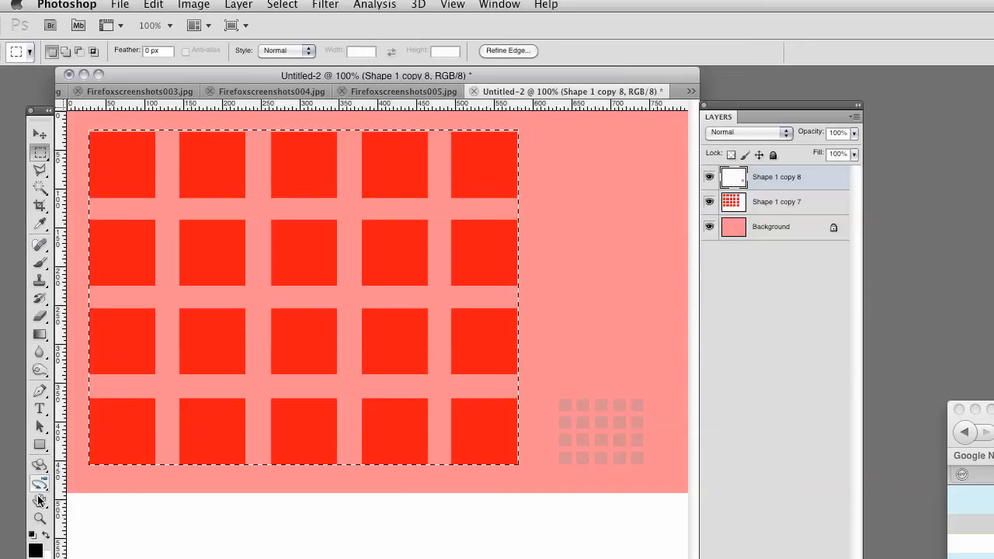
{"action": "left_click", "coordinate": [34, 549]}
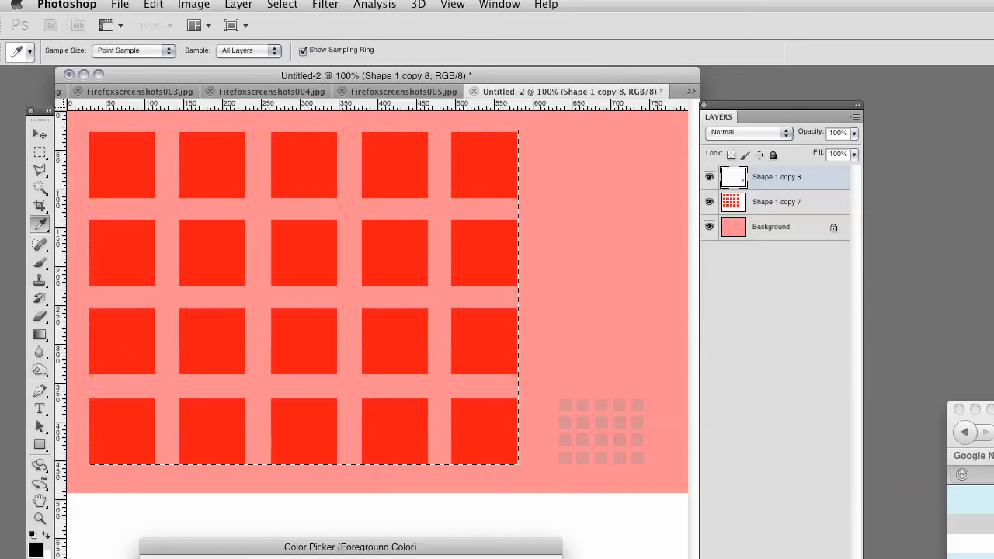
{"action": "key", "text": "Return"}
{"action": "key", "text": "alt+BackSpace"}
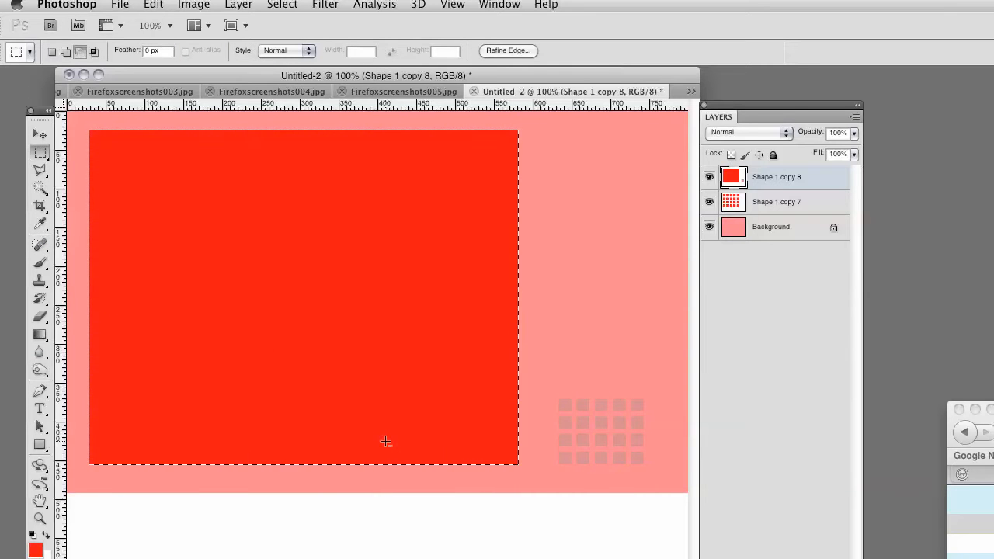
{"action": "key", "text": "super+d"}
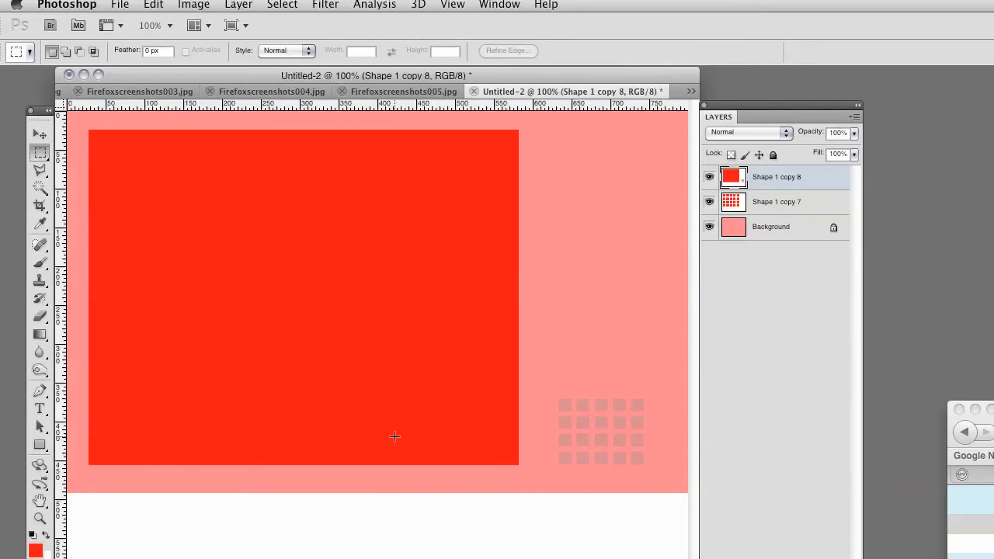